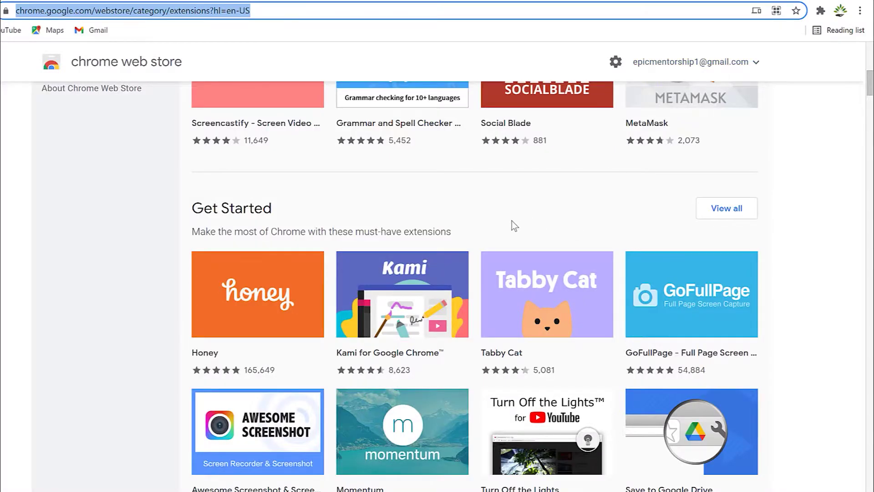
# - Browse the extension categories in the Chrome Web Store down to the Capture Your Screen section
pyautogui.scroll(-4, 513, 222)
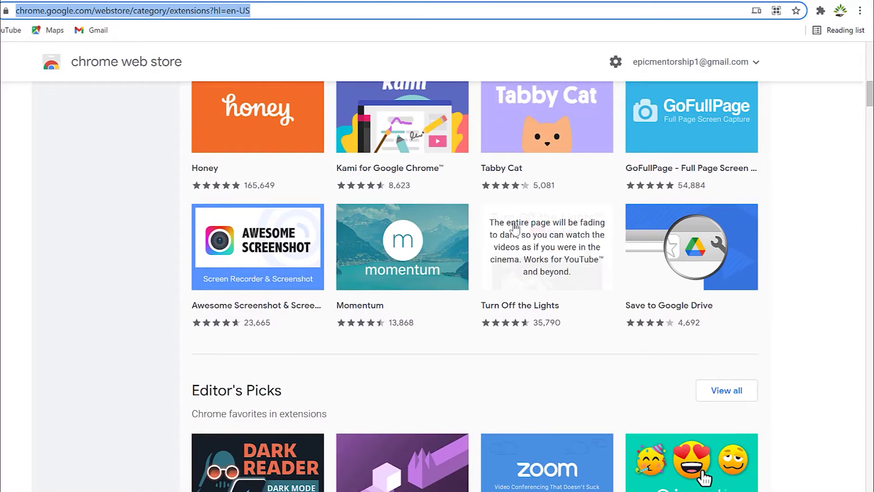
pyautogui.scroll(-15, 514, 227)
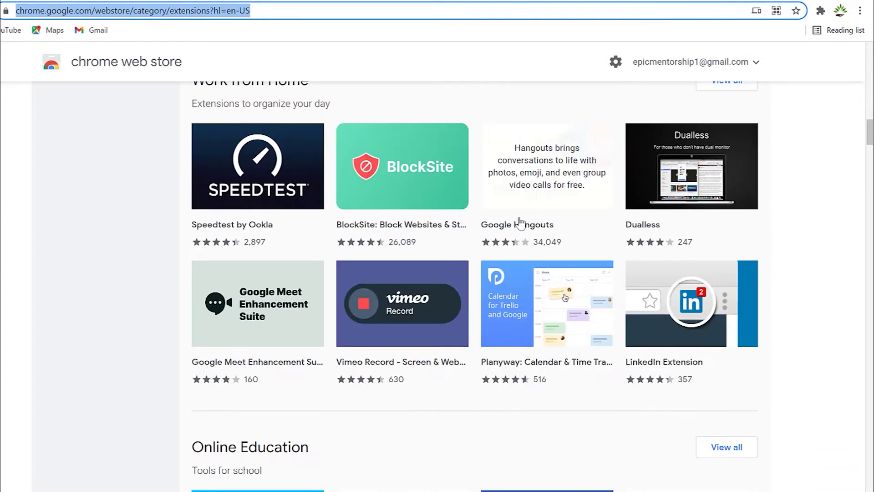
pyautogui.scroll(-13, 520, 221)
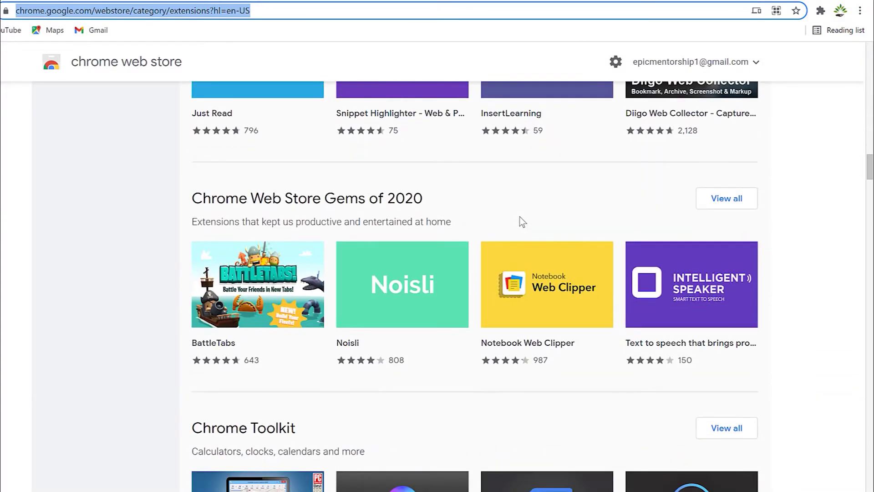
pyautogui.scroll(-12, 520, 217)
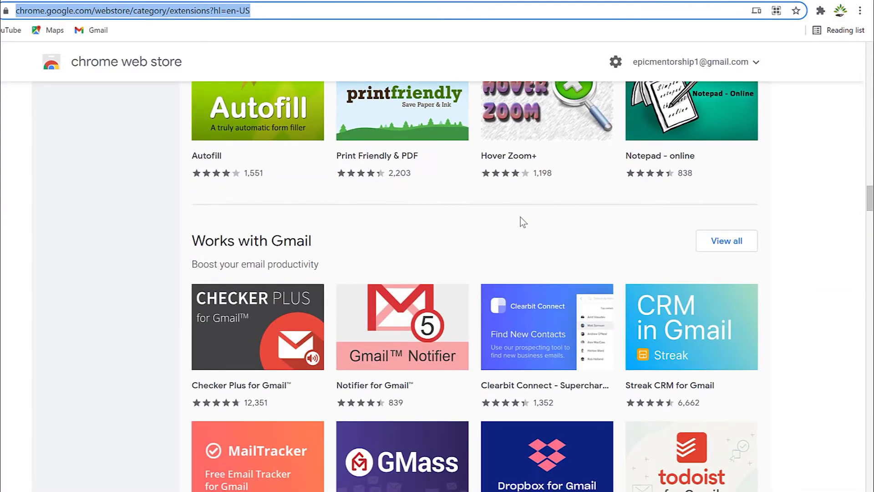
pyautogui.scroll(-9, 520, 217)
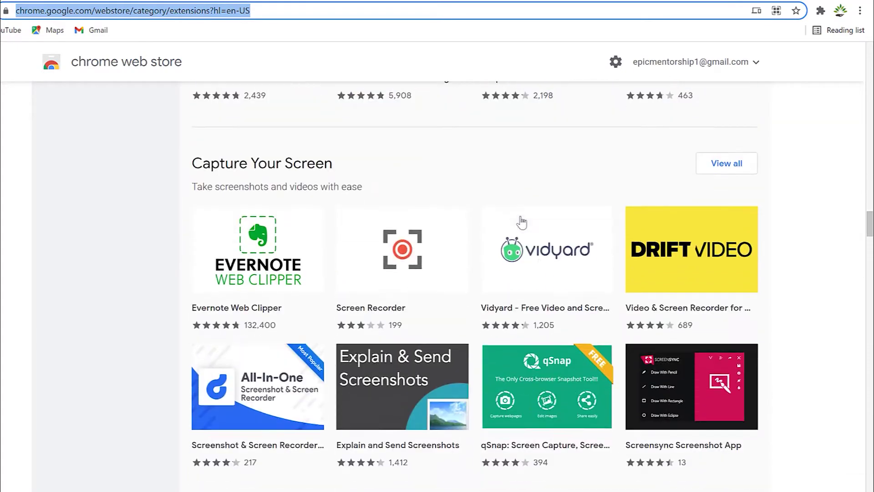
pyautogui.scroll(-1, 522, 222)
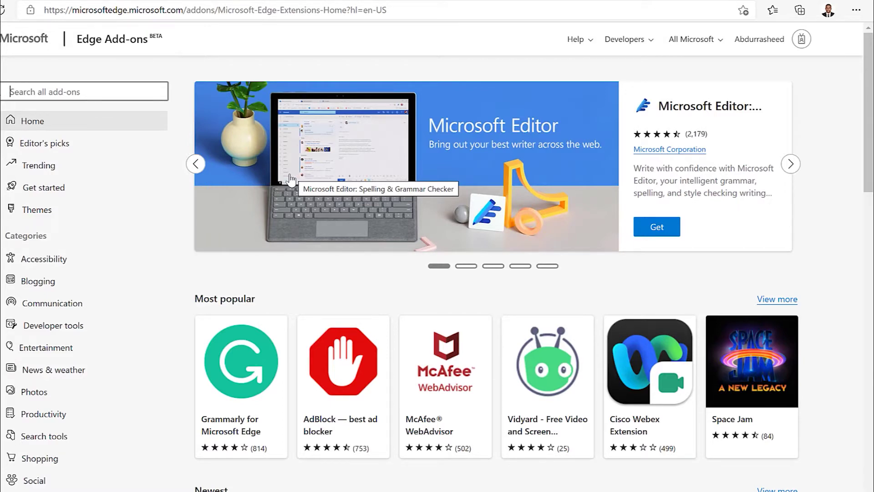
# - Switch to the Microsoft Edge Add-ons page and browse its extension categories, through to ad blocking and password tools
pyautogui.scroll(-7, 259, 319)
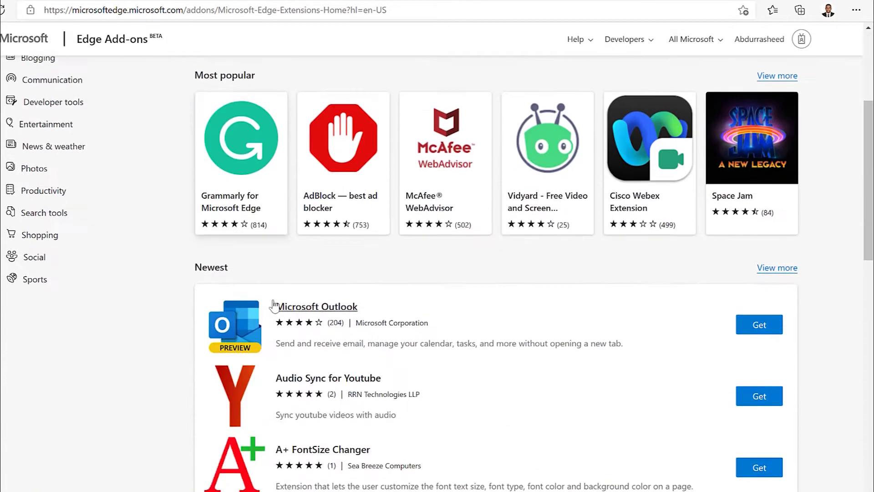
pyautogui.scroll(-14, 302, 279)
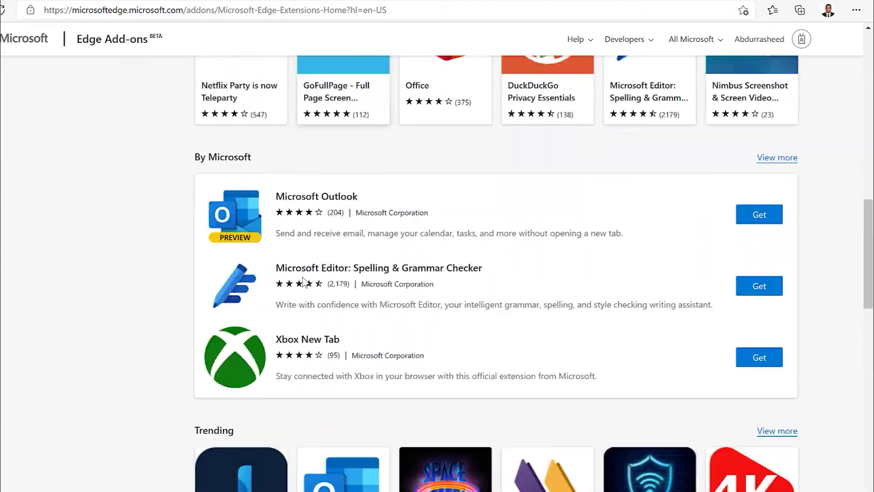
pyautogui.scroll(-13, 304, 283)
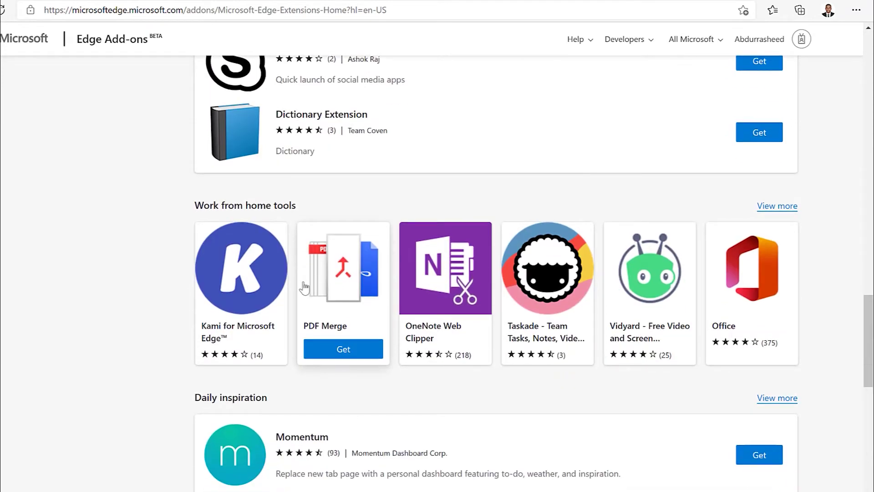
pyautogui.scroll(-10, 304, 287)
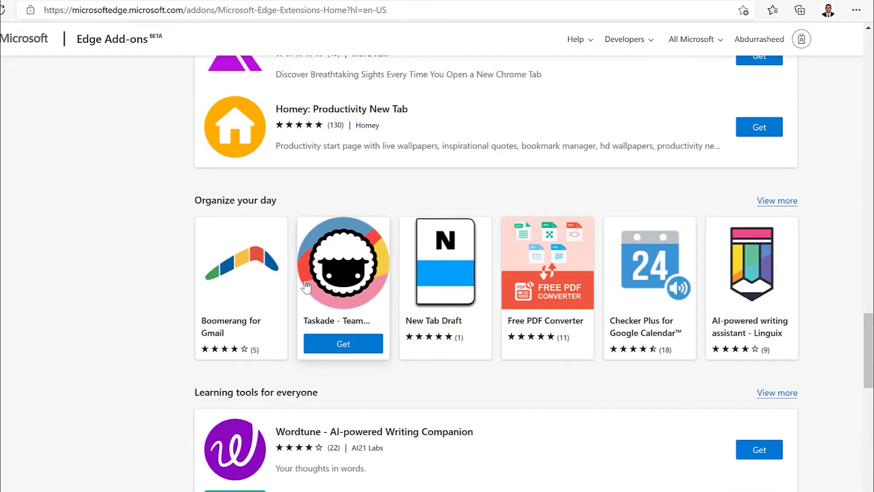
pyautogui.scroll(-8, 306, 287)
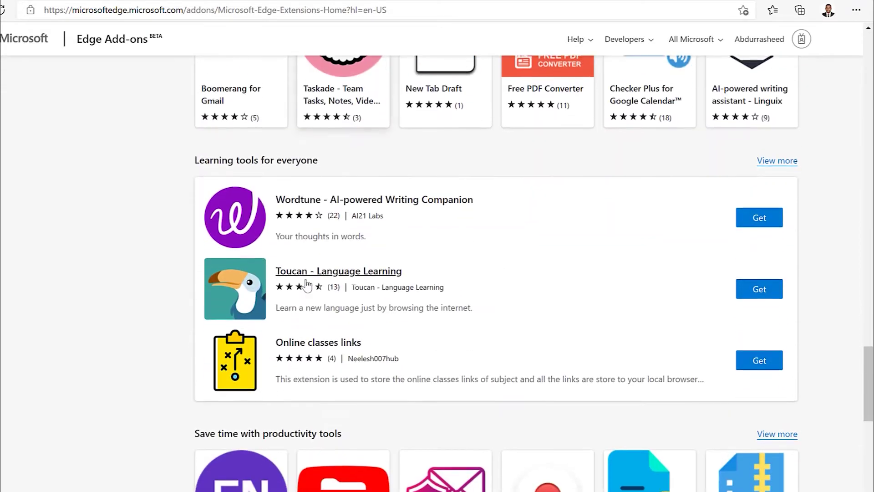
pyautogui.scroll(-8, 304, 288)
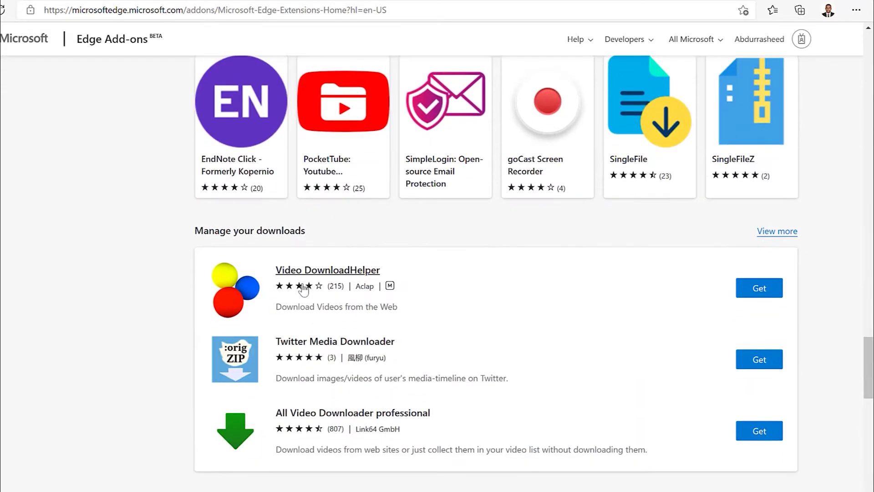
pyautogui.scroll(-8, 305, 291)
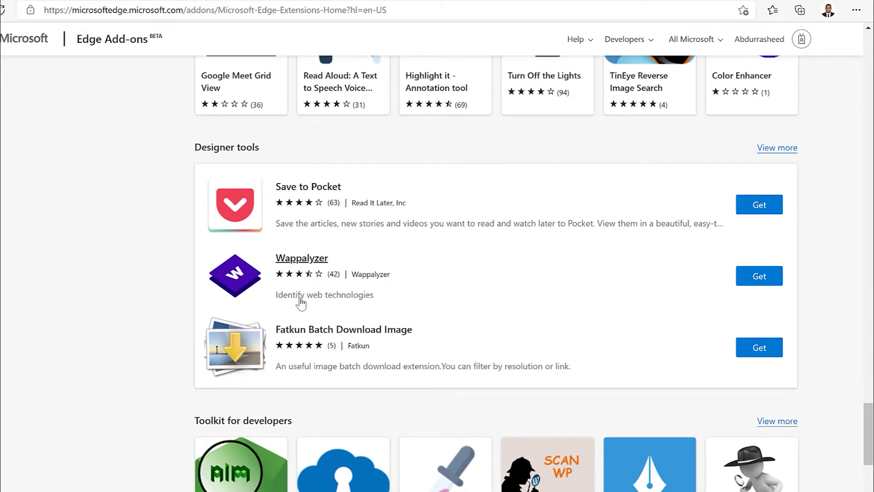
pyautogui.scroll(-7, 300, 302)
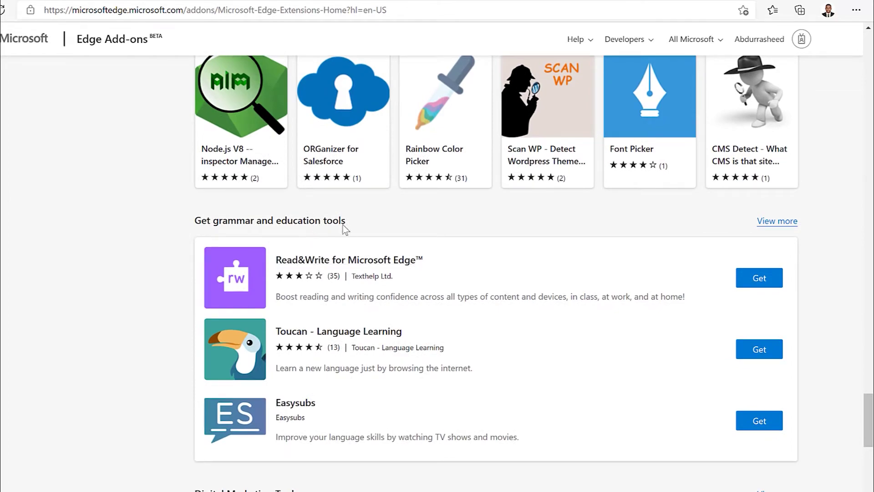
pyautogui.scroll(-10, 396, 235)
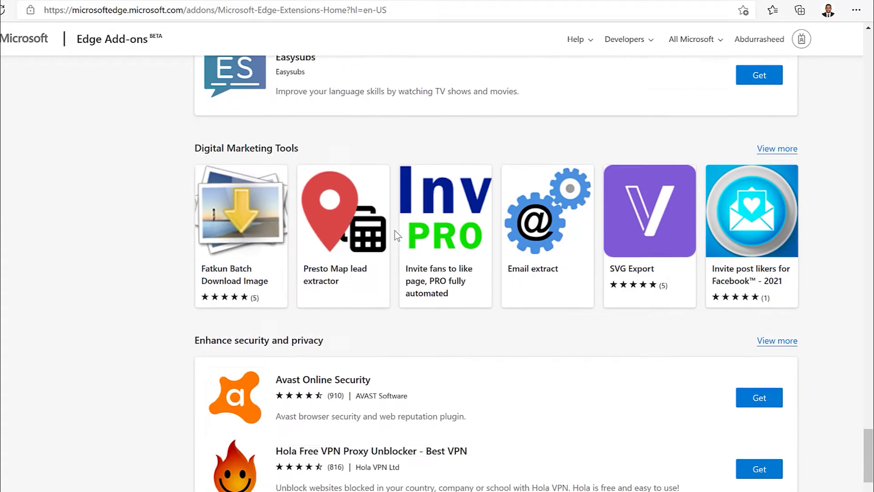
pyautogui.scroll(-5, 396, 234)
pyautogui.middleClick(395, 230)
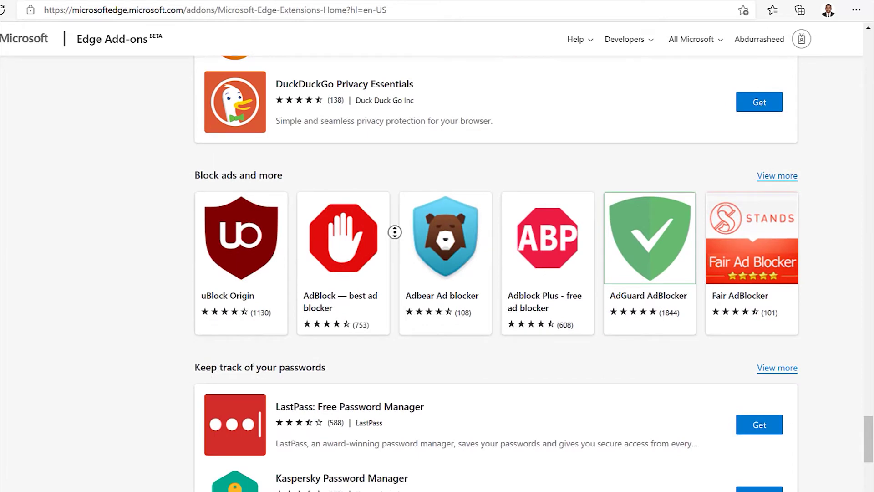
pyautogui.middleClick(407, 356)
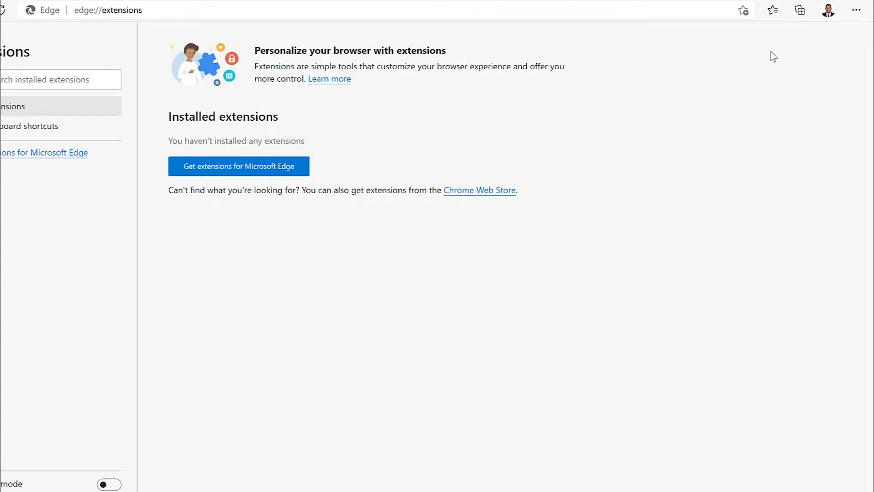
# - Open Edge's Privacy, search, and services settings to view the tracking prevention levels
pyautogui.click(858, 11)
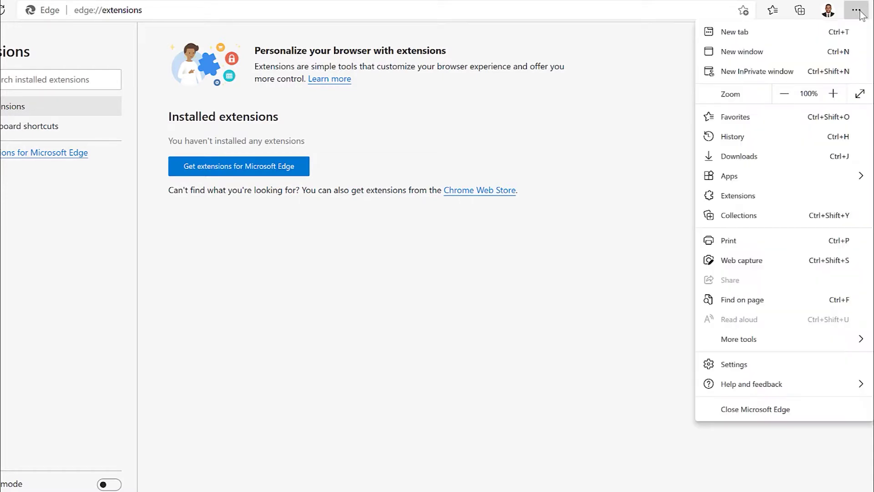
pyautogui.click(794, 366)
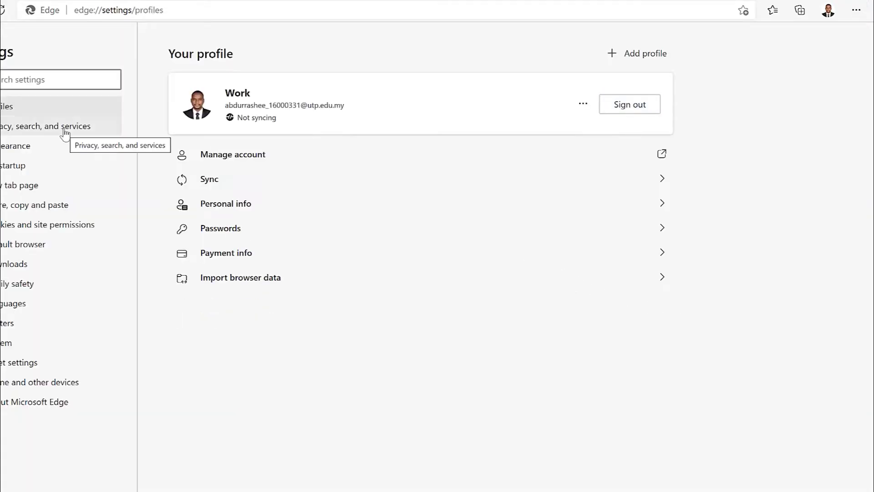
pyautogui.click(65, 131)
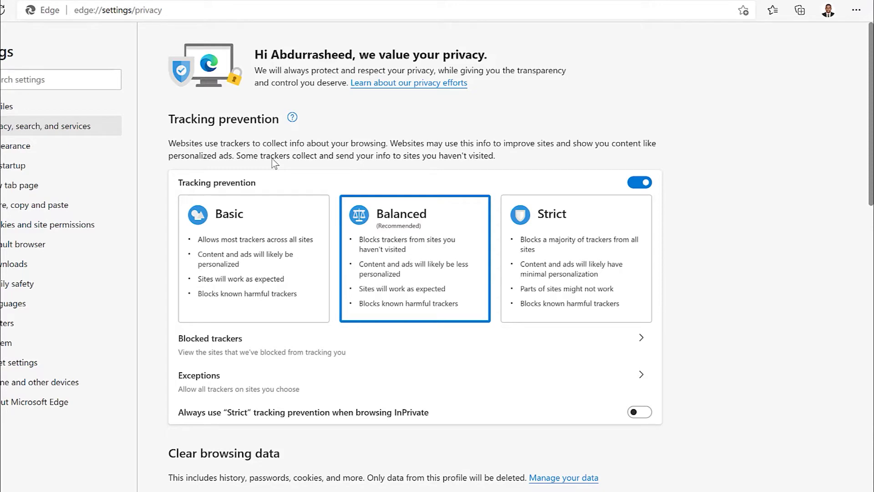
# - Switch to the open Edge Extensions page and on to the YouTube video window in Chrome
pyautogui.hotkey('alt', 'Tab')
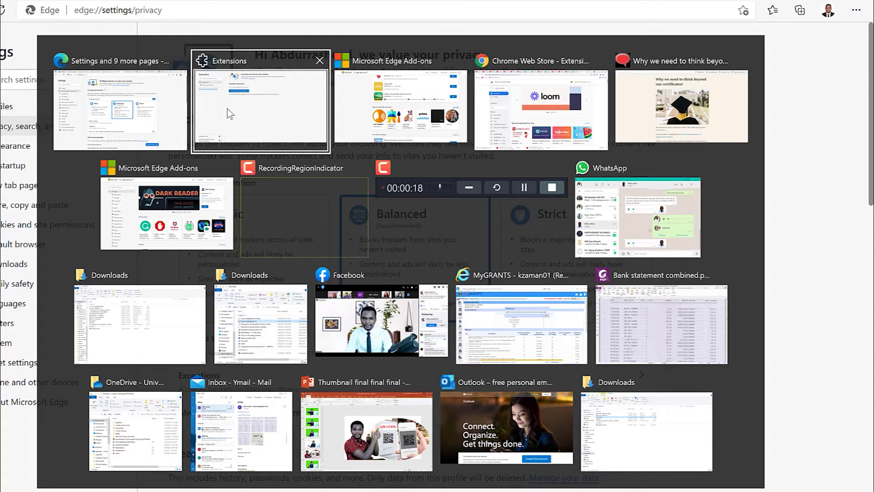
pyautogui.click(265, 119)
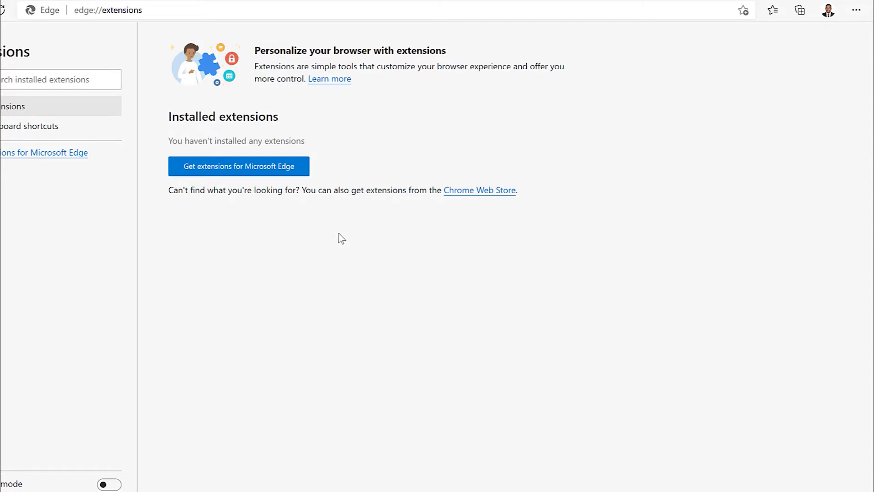
pyautogui.hotkey('alt', 'Tab')
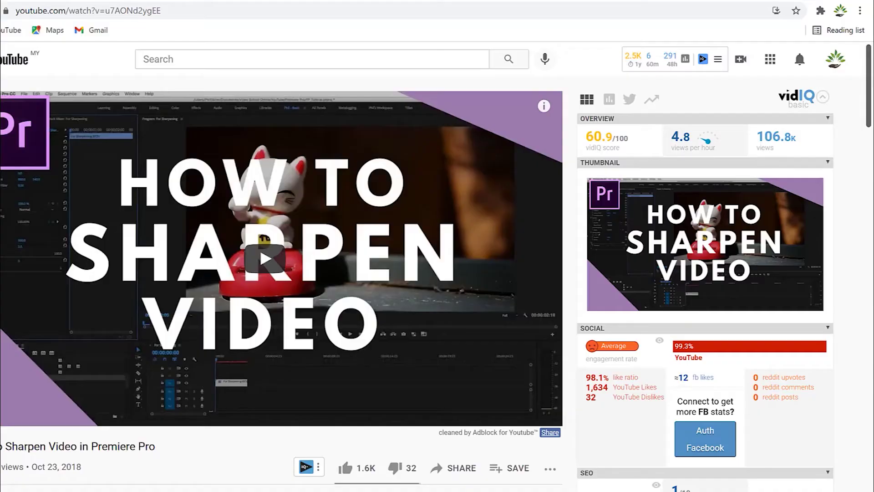
# - In the Windows multitasking settings, set Alt + Tab to show open windows and all tabs in Edge
pyautogui.press('super')
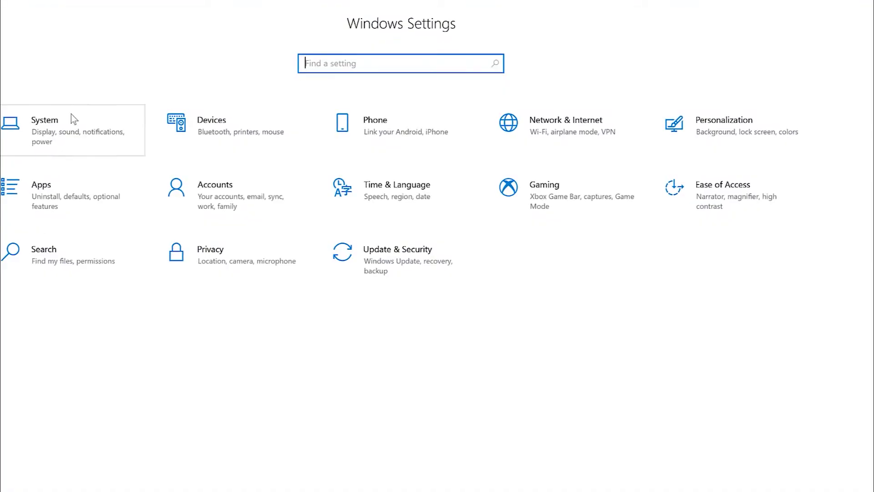
pyautogui.click(71, 115)
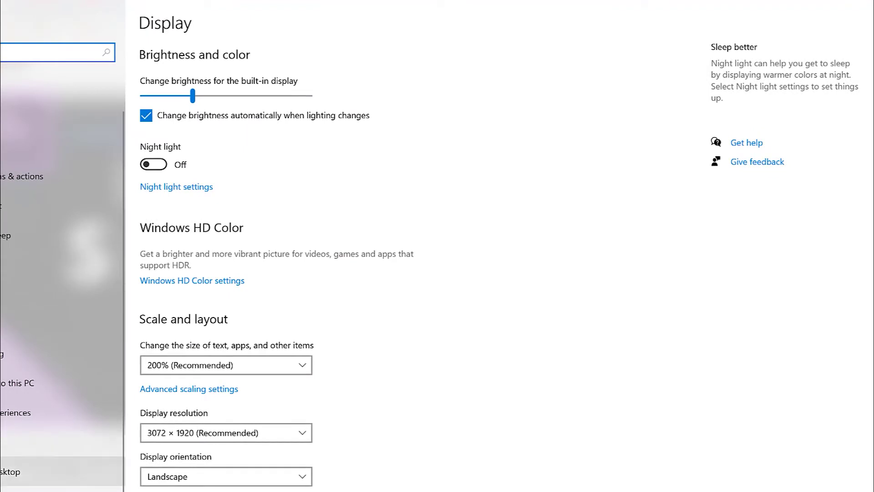
pyautogui.click(46, 353)
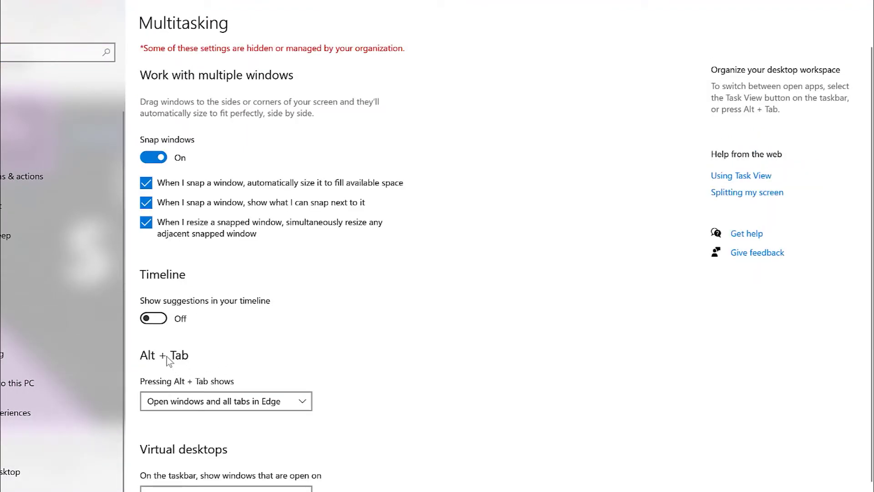
pyautogui.click(215, 405)
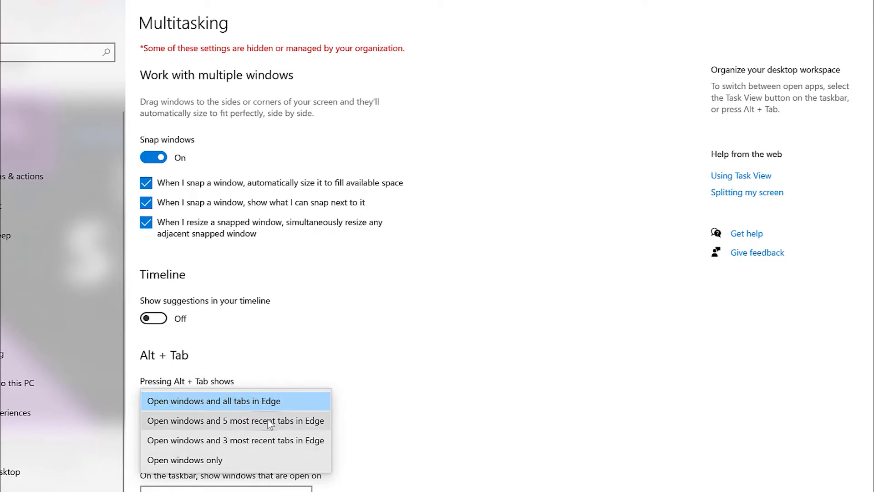
pyautogui.click(237, 405)
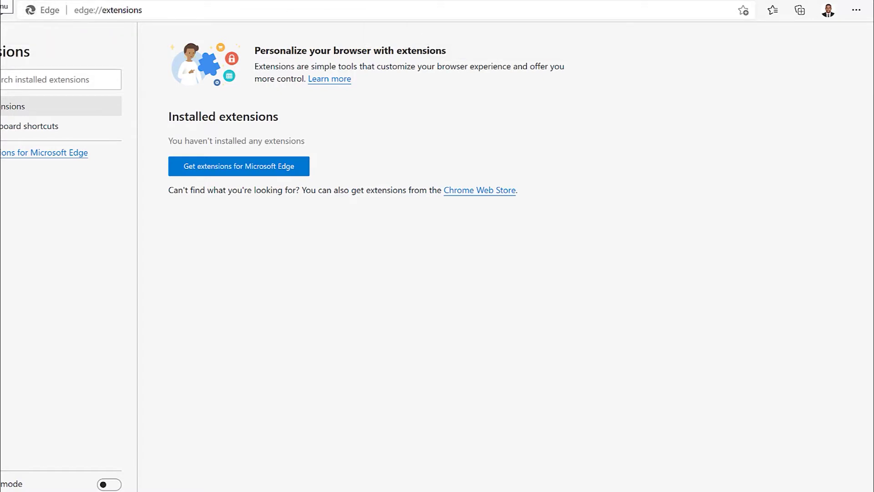
# - Turn on vertical tabs in Edge, pin the tab pane open and collapse it again
pyautogui.click(2, 9)
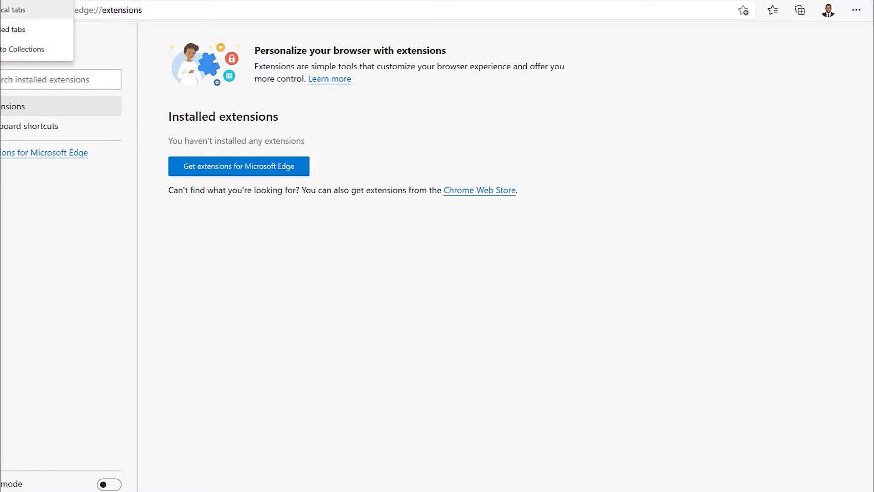
pyautogui.click(13, 10)
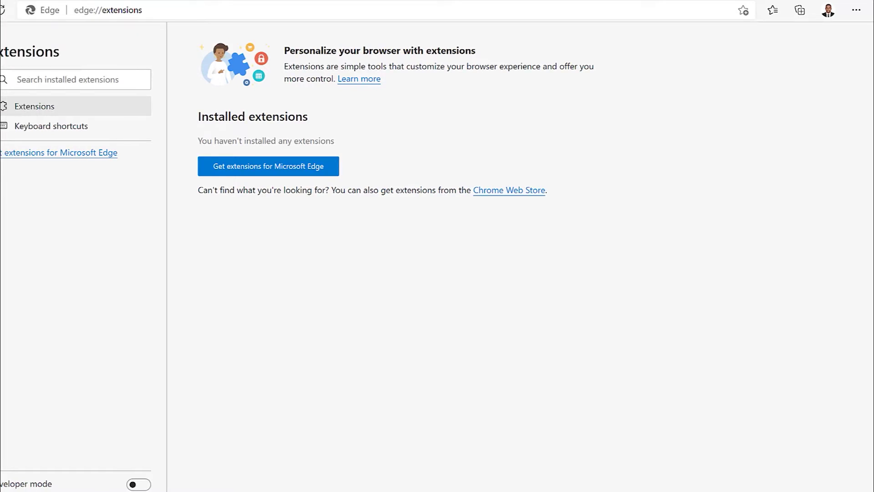
pyautogui.moveTo(14, 59)
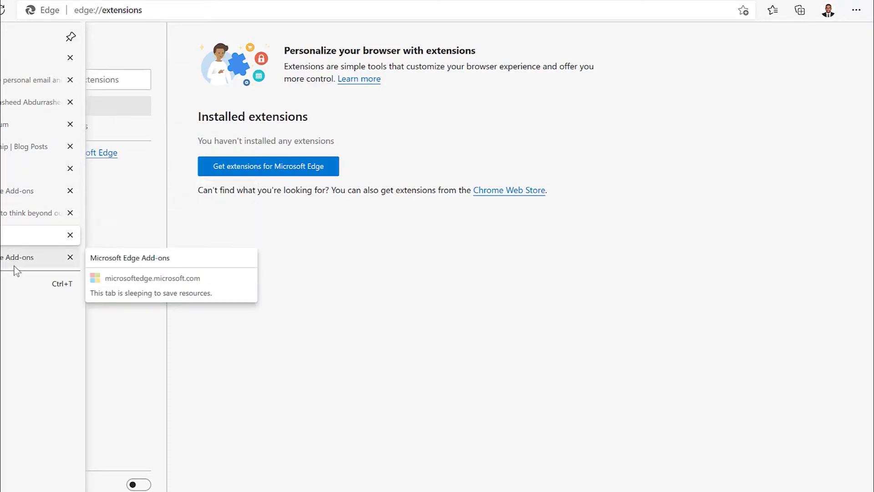
pyautogui.click(71, 37)
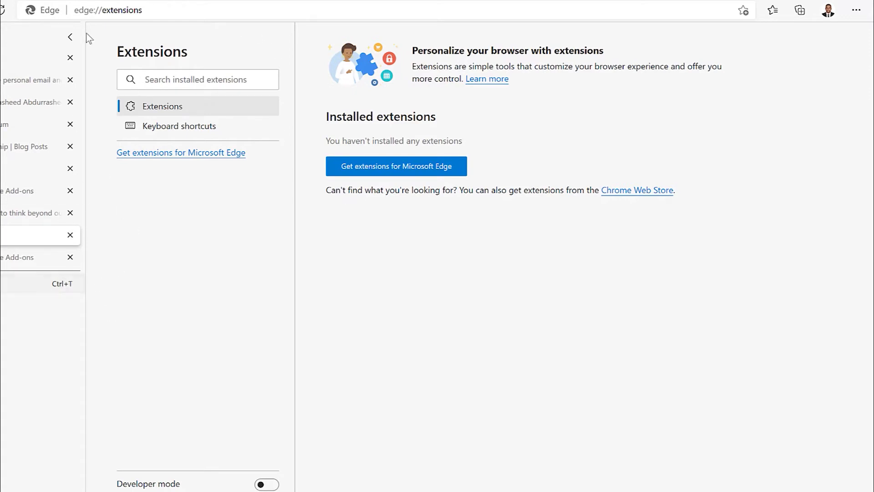
pyautogui.click(71, 37)
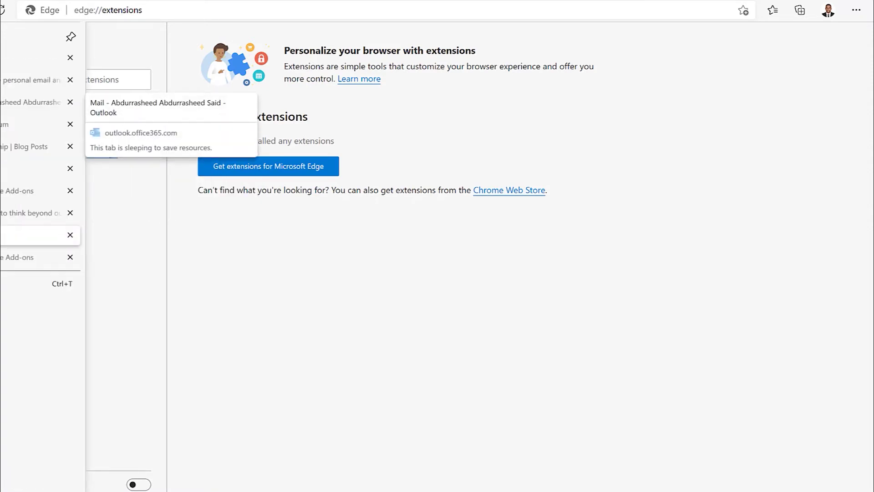
# - Turn off vertical tabs in Edge
pyautogui.click(1, 36)
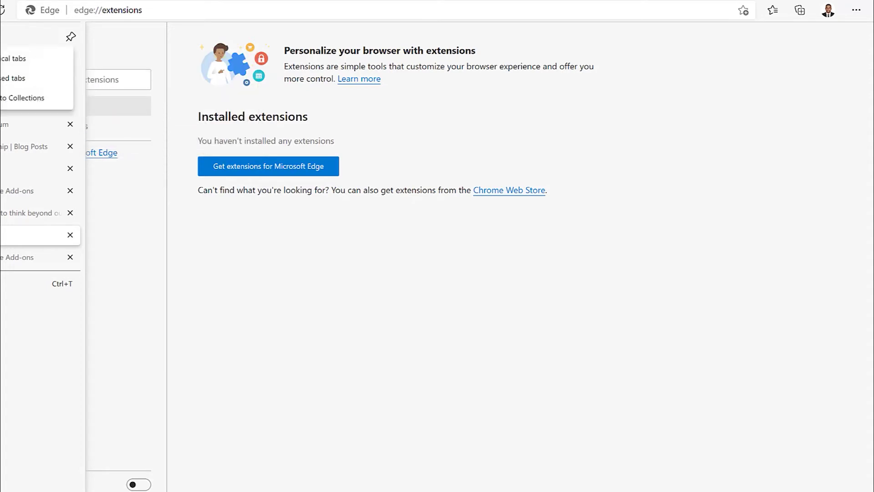
pyautogui.click(4, 59)
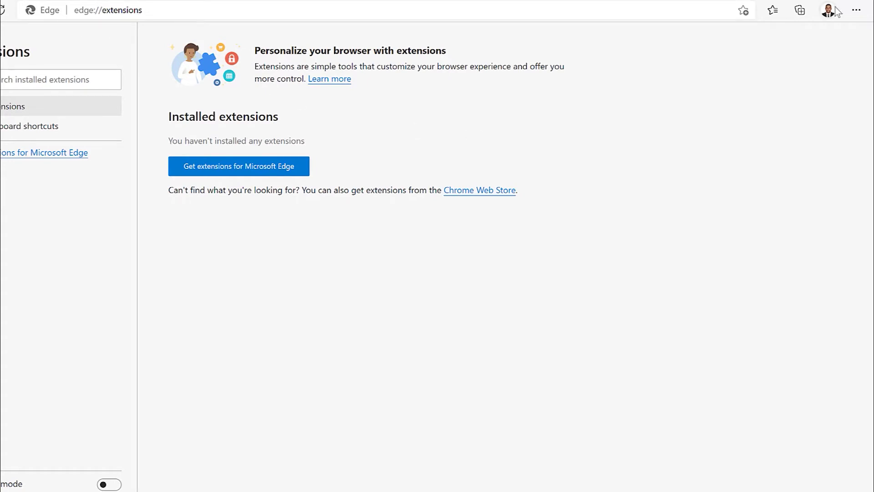
# - Open the Edge Appearance settings and view the Customize toolbar options
pyautogui.click(862, 12)
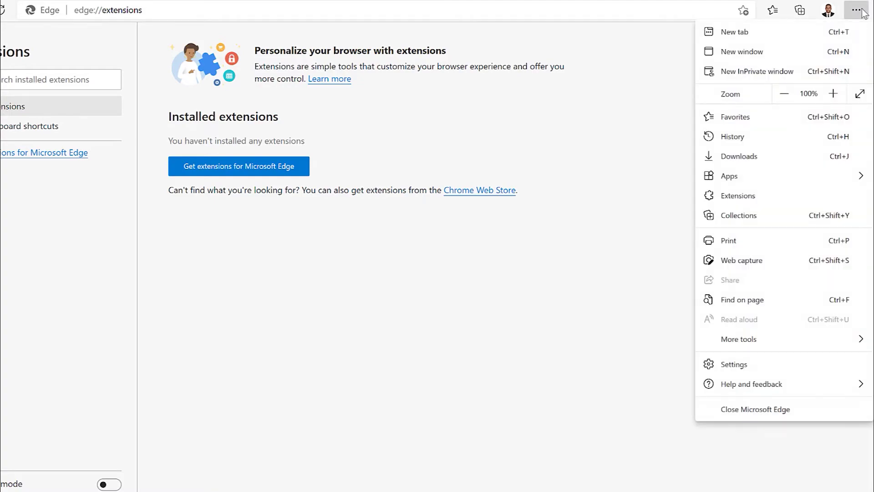
pyautogui.click(795, 364)
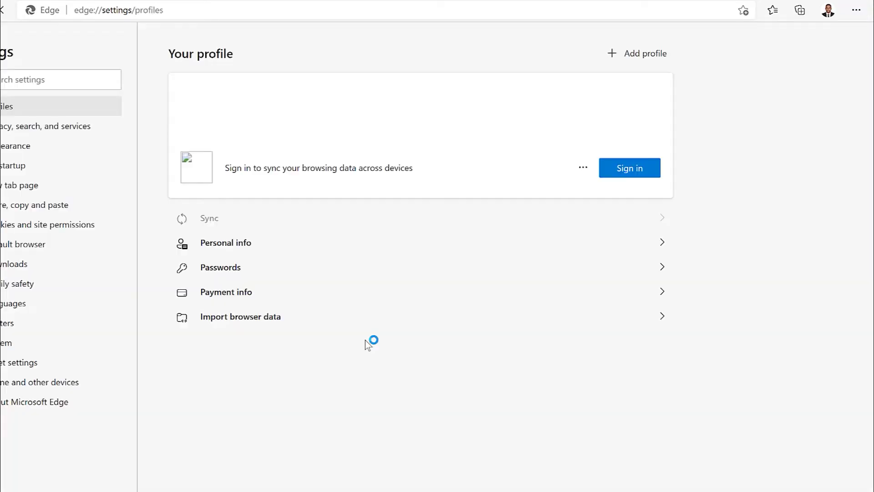
pyautogui.click(31, 154)
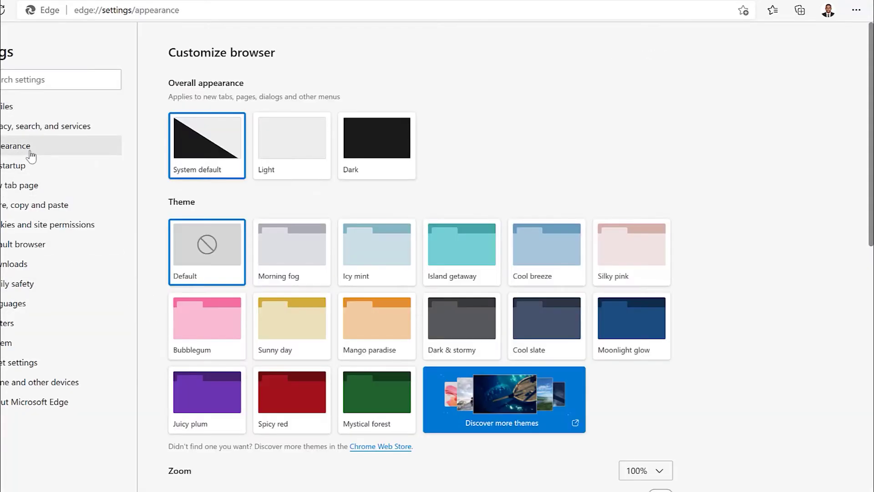
pyautogui.scroll(-6, 592, 378)
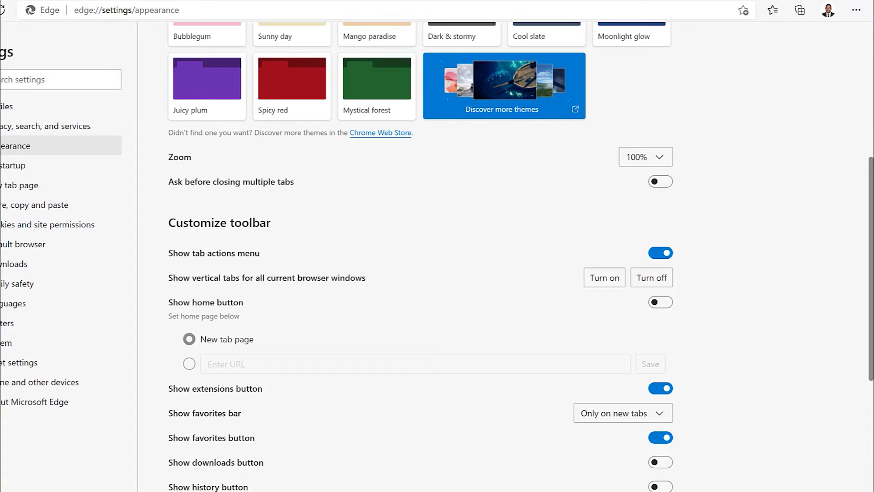
pyautogui.click(696, 491)
pyautogui.click(704, 330)
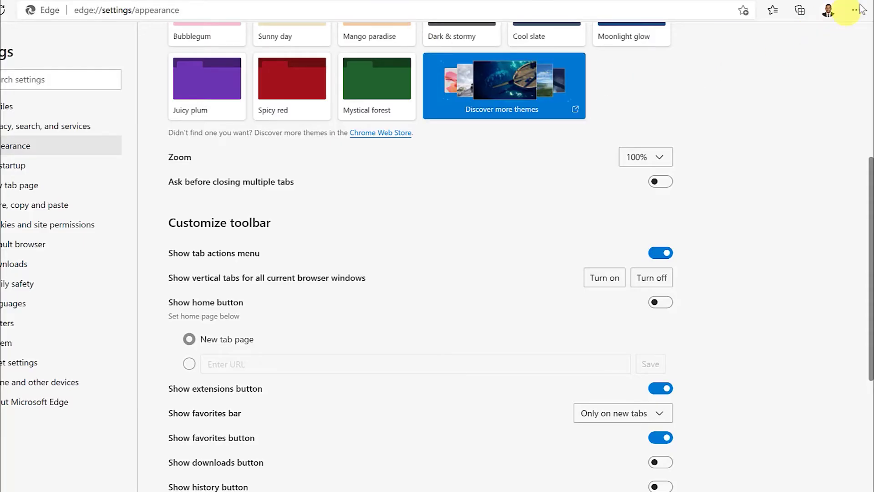
# - Open the Edge System settings and view the inactivity time choices for sleeping tabs
pyautogui.click(857, 9)
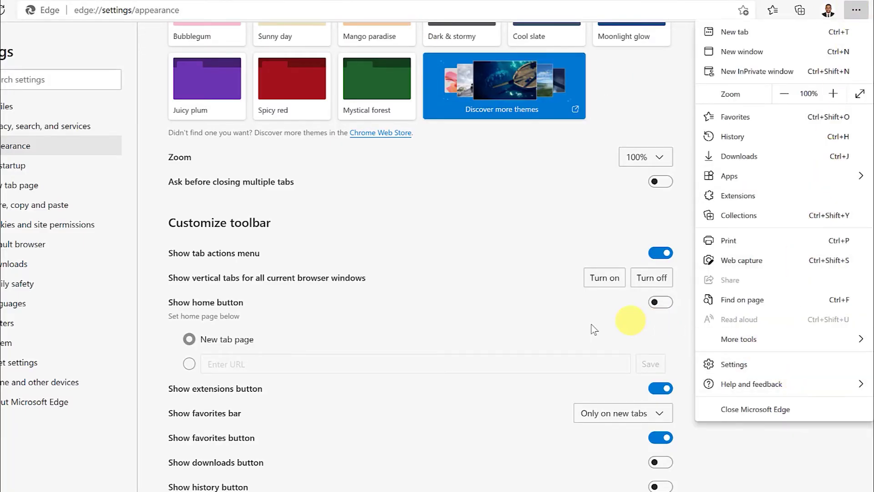
pyautogui.click(18, 337)
pyautogui.click(18, 339)
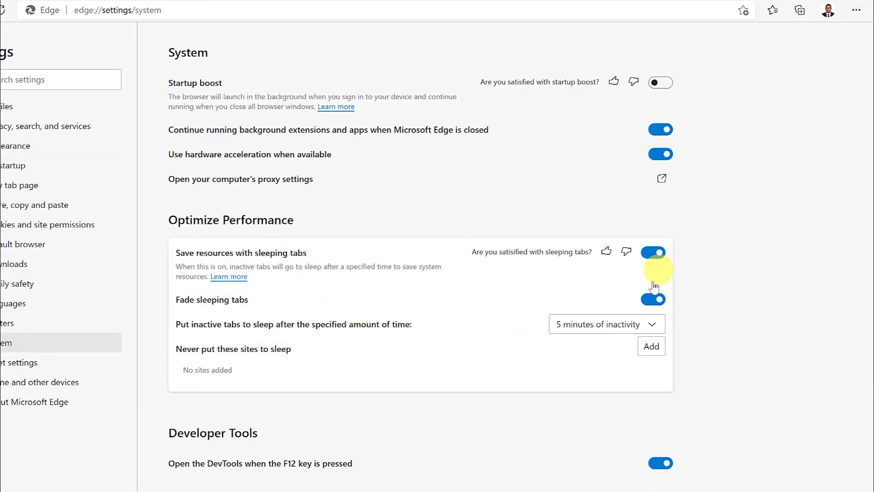
pyautogui.click(632, 327)
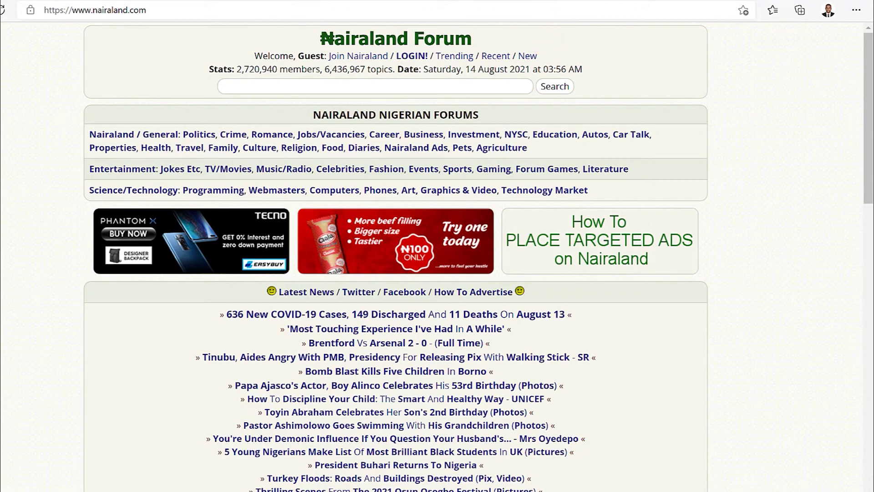
# - Switch to the tab with the article "Why we need to think beyond our certificates!" and look through it in normal page view
pyautogui.click(565, 0)
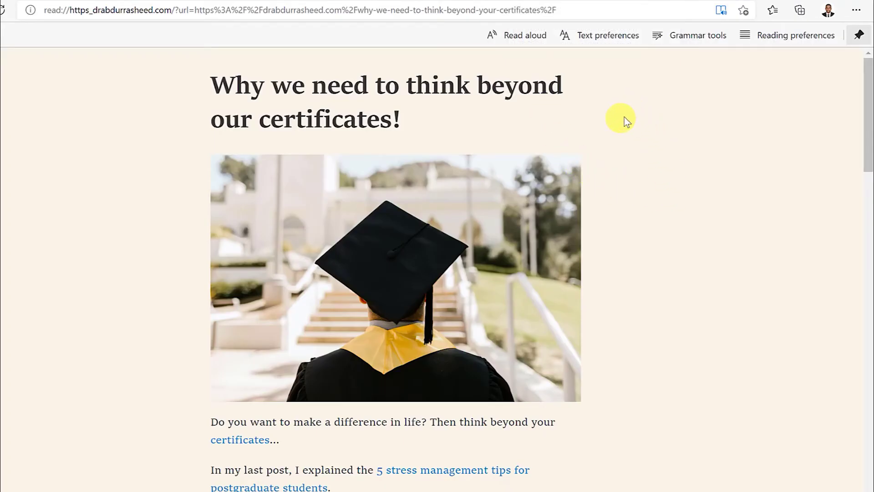
pyautogui.click(2, 10)
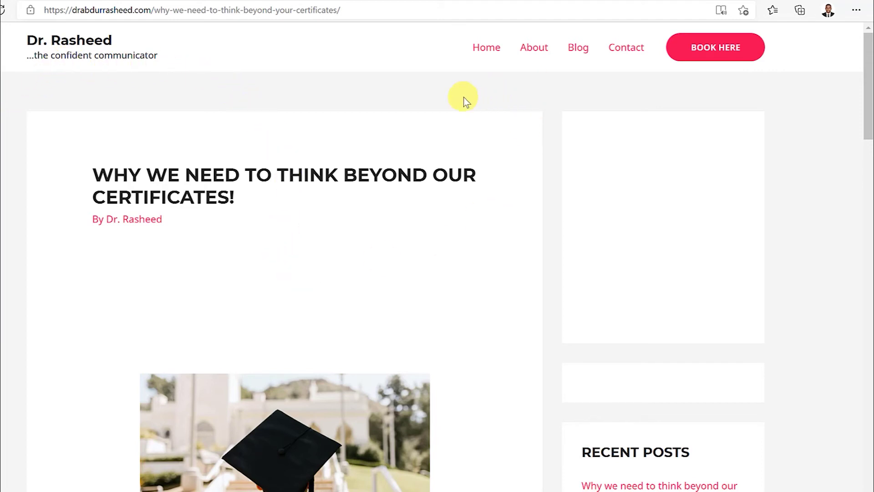
pyautogui.scroll(-8, 426, 172)
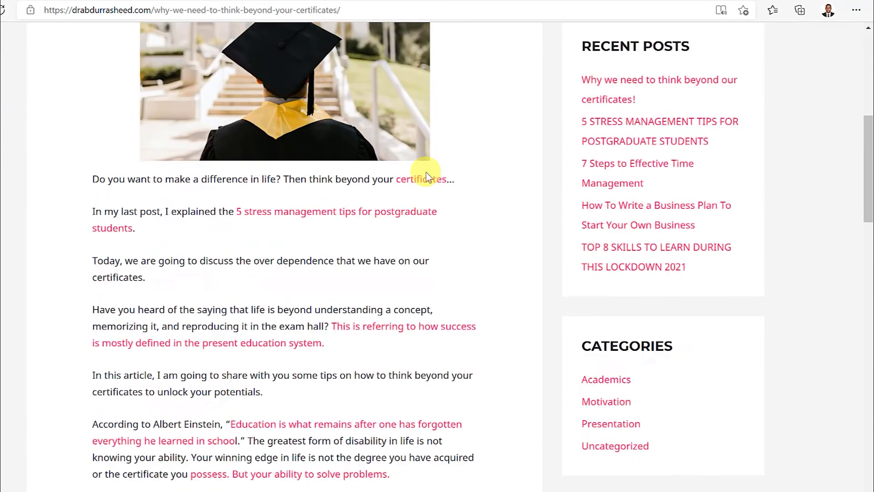
pyautogui.scroll(-1, 426, 174)
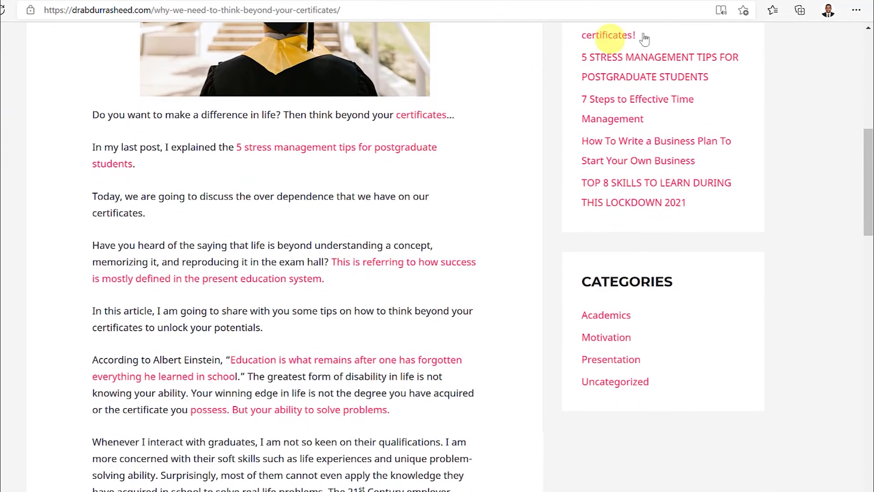
# - Open the certificates article in Immersive Reader, skim its text and return to its beginning
pyautogui.click(722, 11)
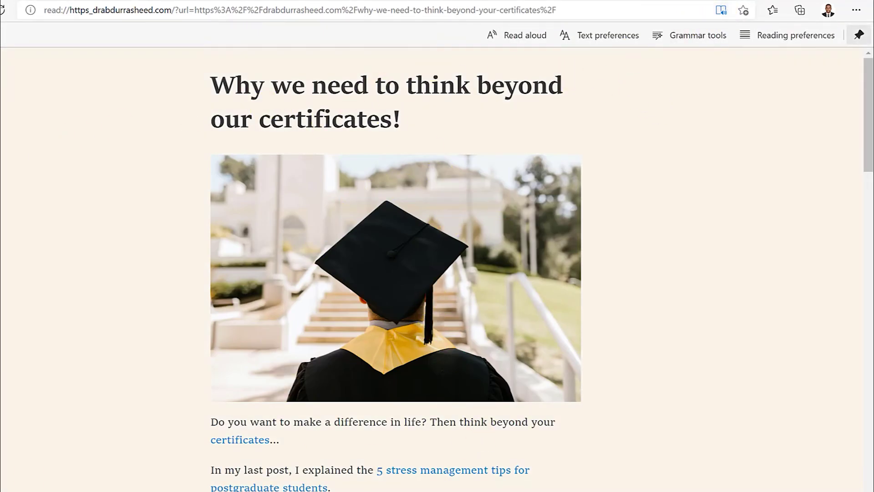
pyautogui.scroll(-14, 476, 315)
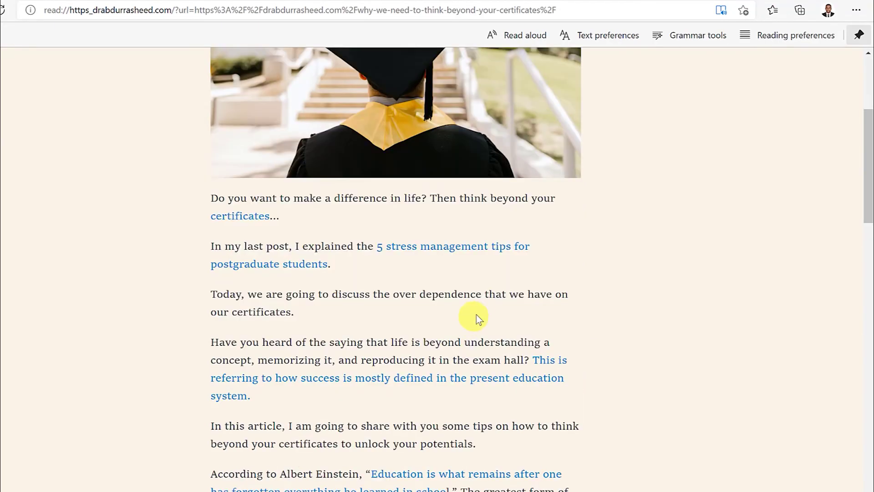
pyautogui.scroll(-7, 478, 313)
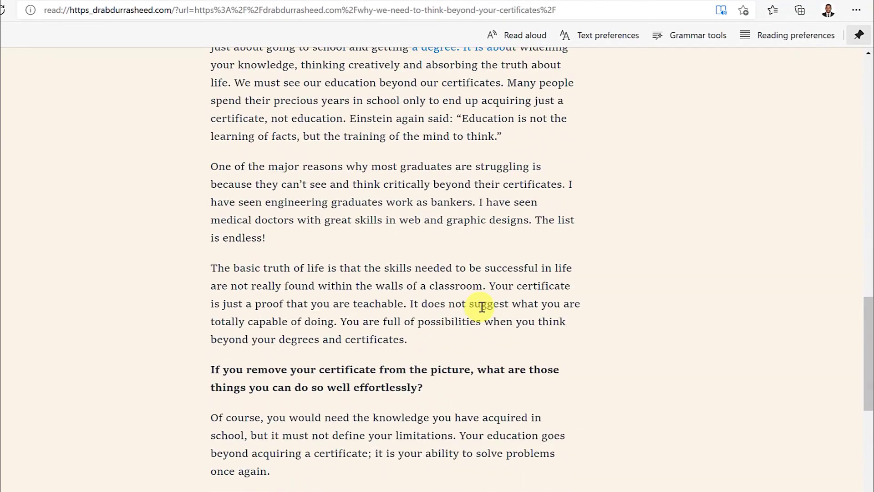
pyautogui.scroll(15, 527, 309)
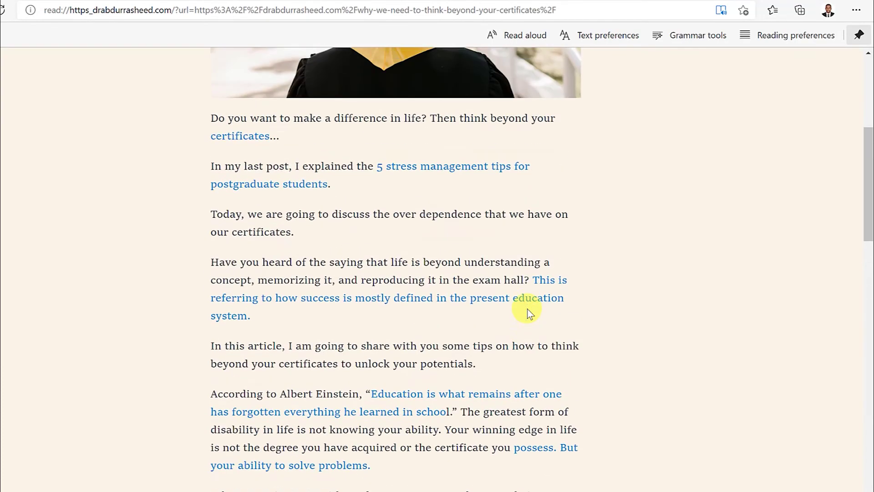
pyautogui.scroll(6, 527, 309)
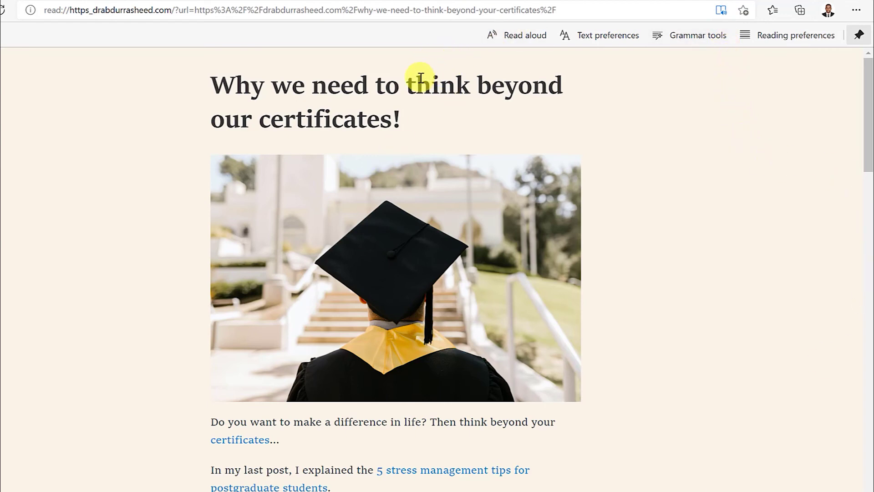
# - Start Read aloud on the article from its title and pause the playback
pyautogui.click(515, 39)
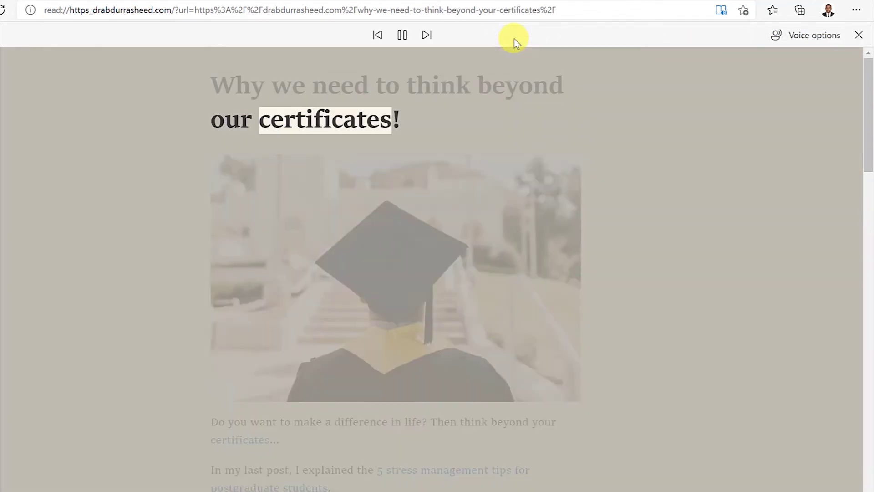
pyautogui.click(399, 43)
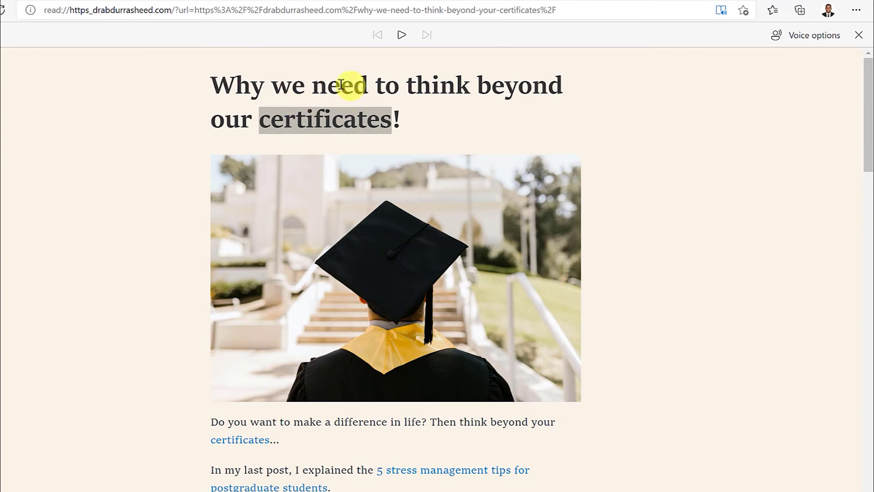
# - View the Read aloud voice options, including the speed setting and the list of available voices, and close them
pyautogui.click(824, 40)
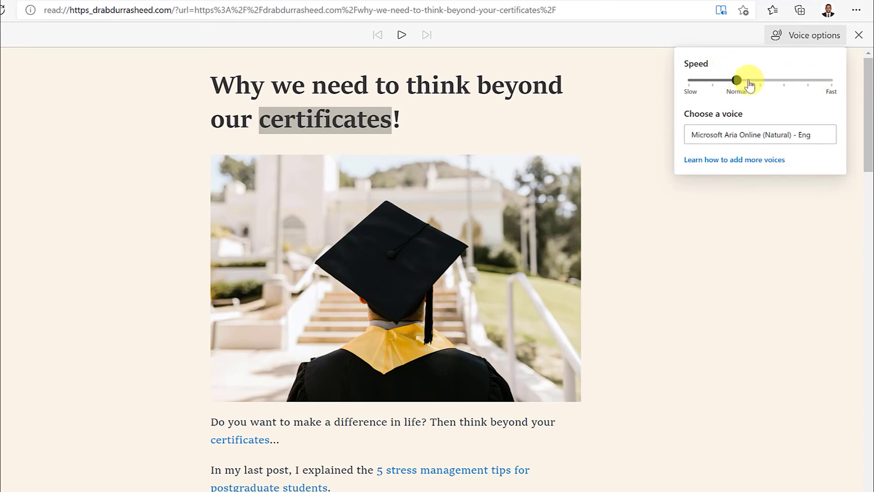
pyautogui.click(767, 136)
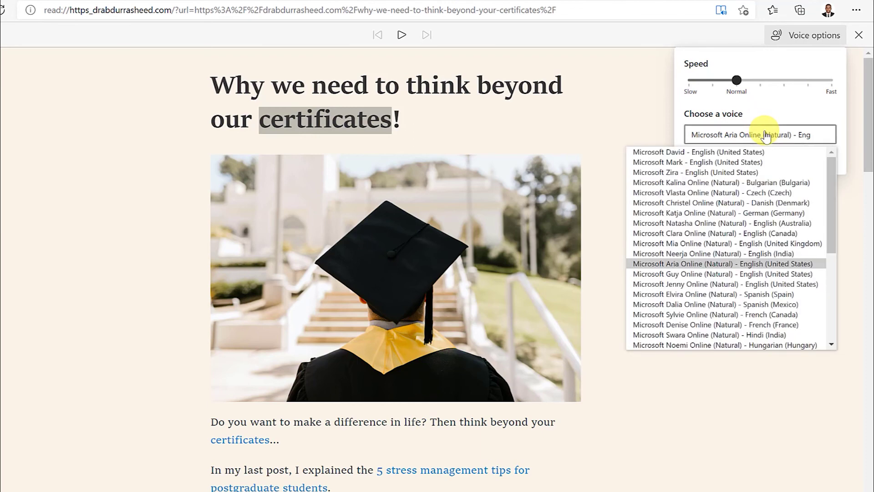
pyautogui.click(605, 87)
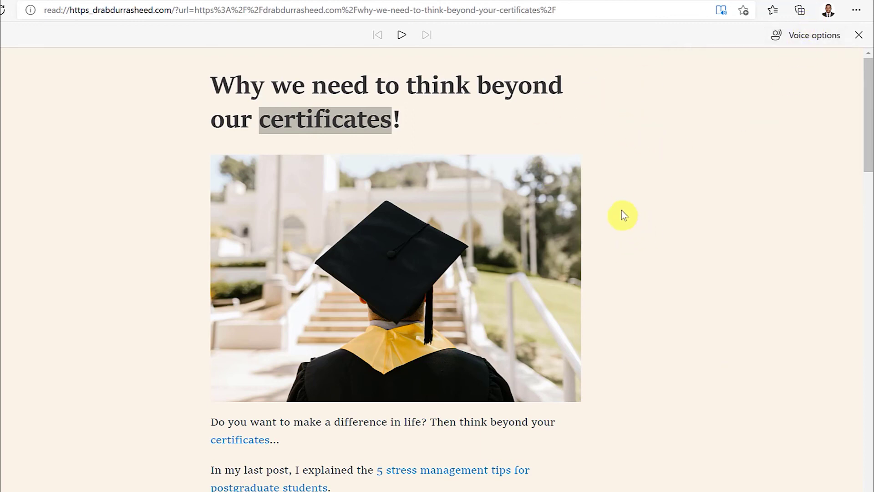